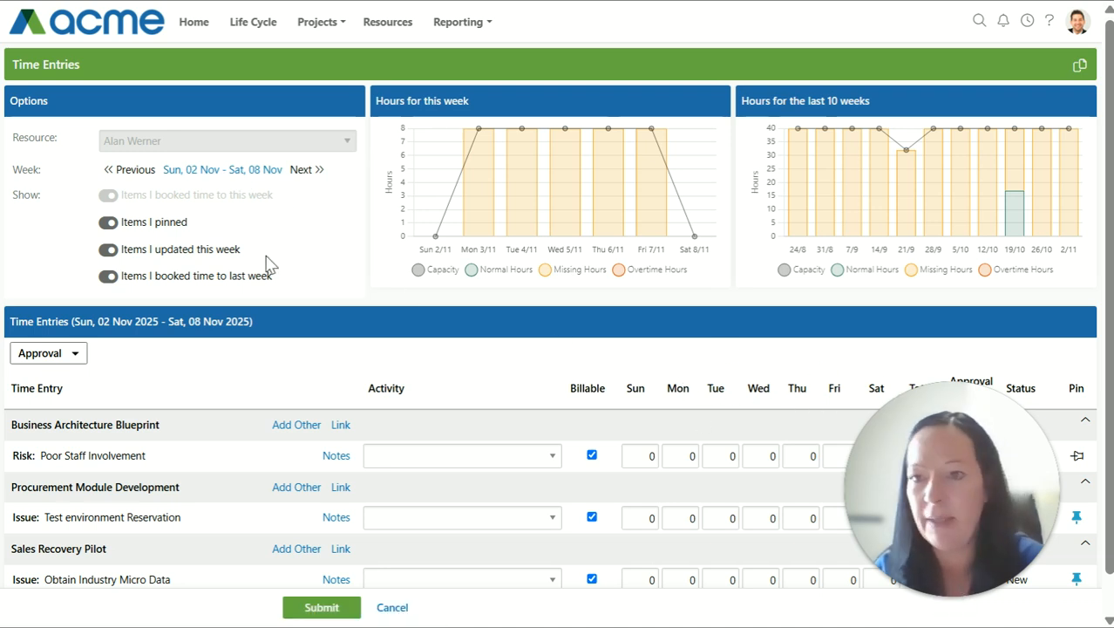
pyautogui.click(220, 171)
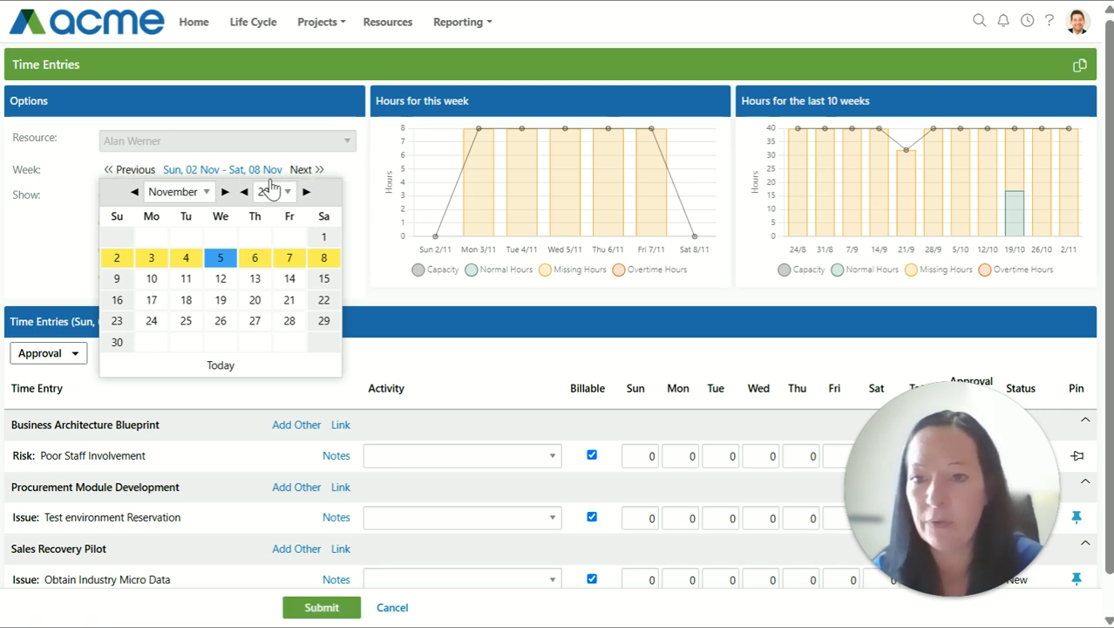
pyautogui.click(219, 172)
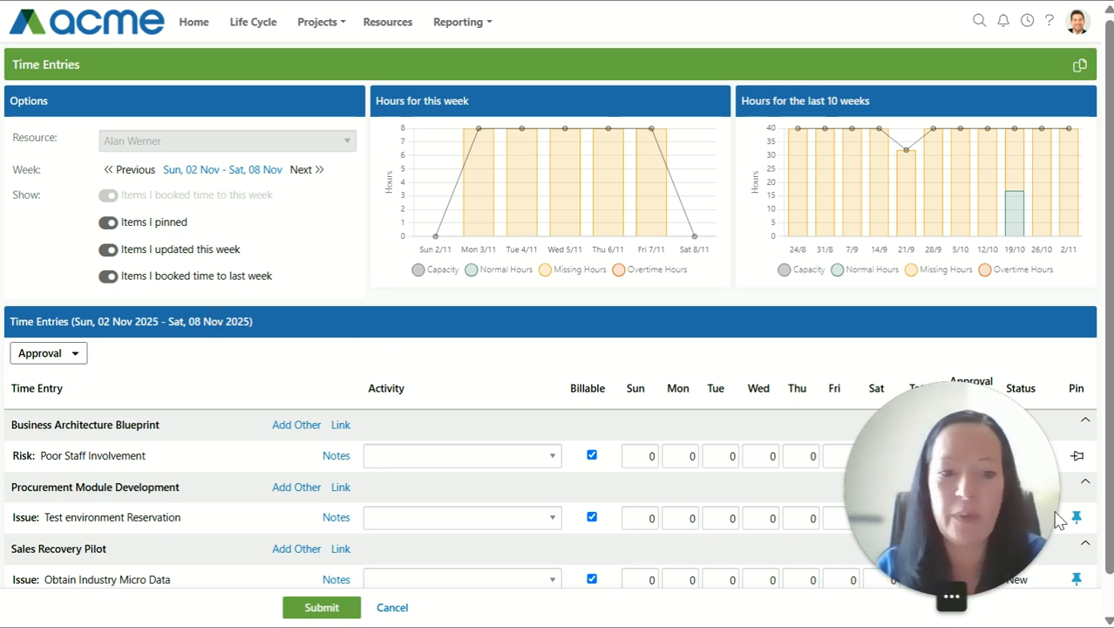
pyautogui.click(1077, 579)
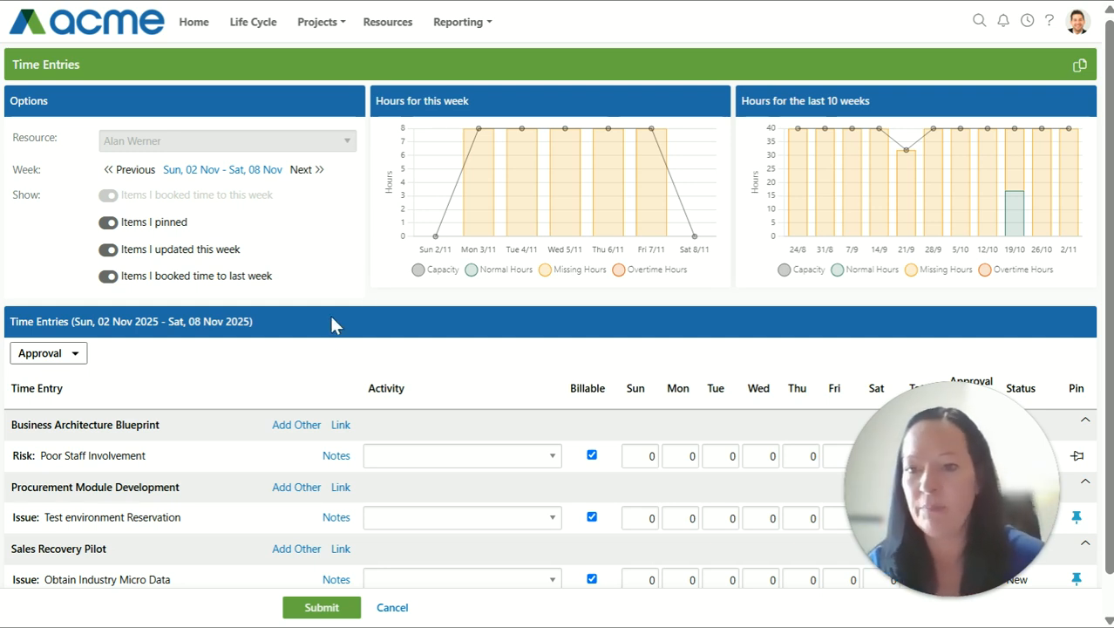
# Book 2 hours each on Monday, Tuesday and Wednesday to the Poor Staff Involvement risk in Business Architecture Blueprint
pyautogui.scroll(-1, 330, 314)
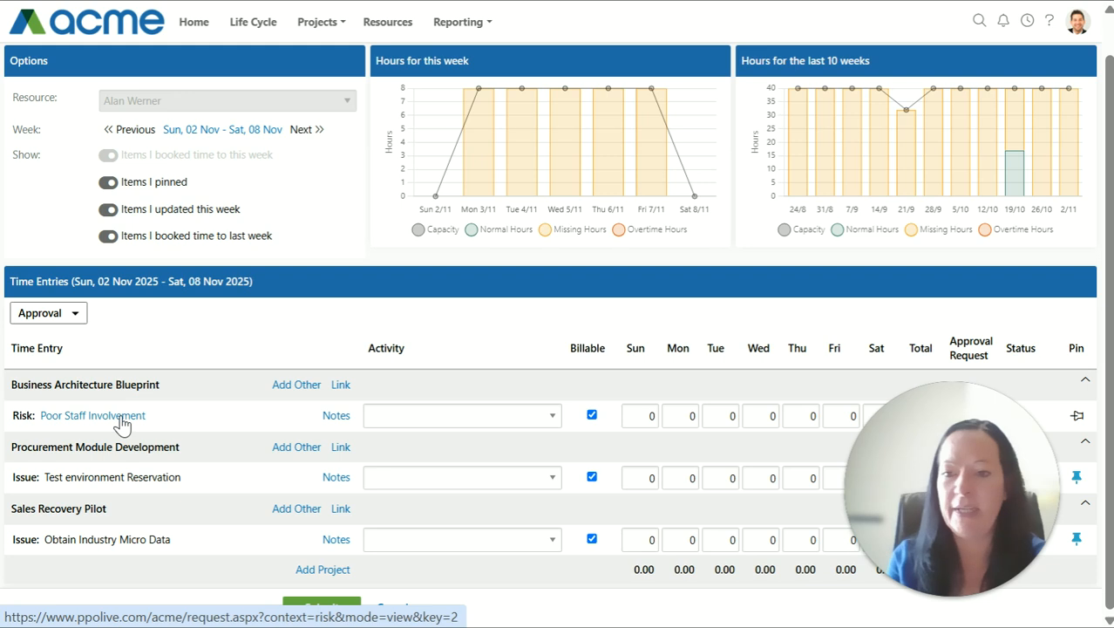
pyautogui.click(691, 416)
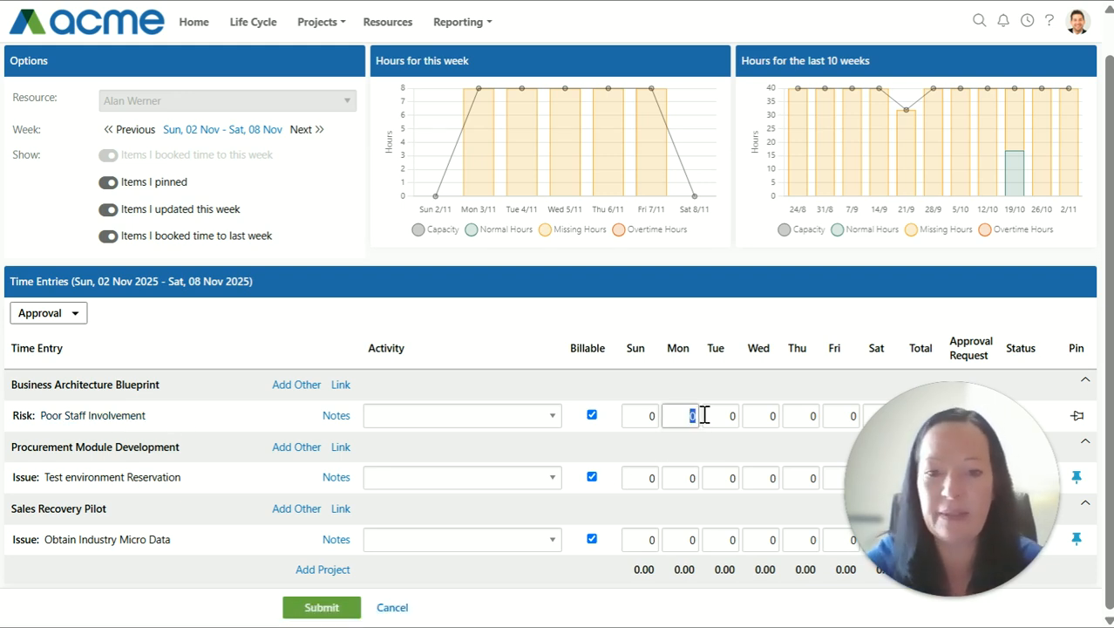
pyautogui.write('2')
pyautogui.press('Tab')
pyautogui.write('2')
pyautogui.press('Tab')
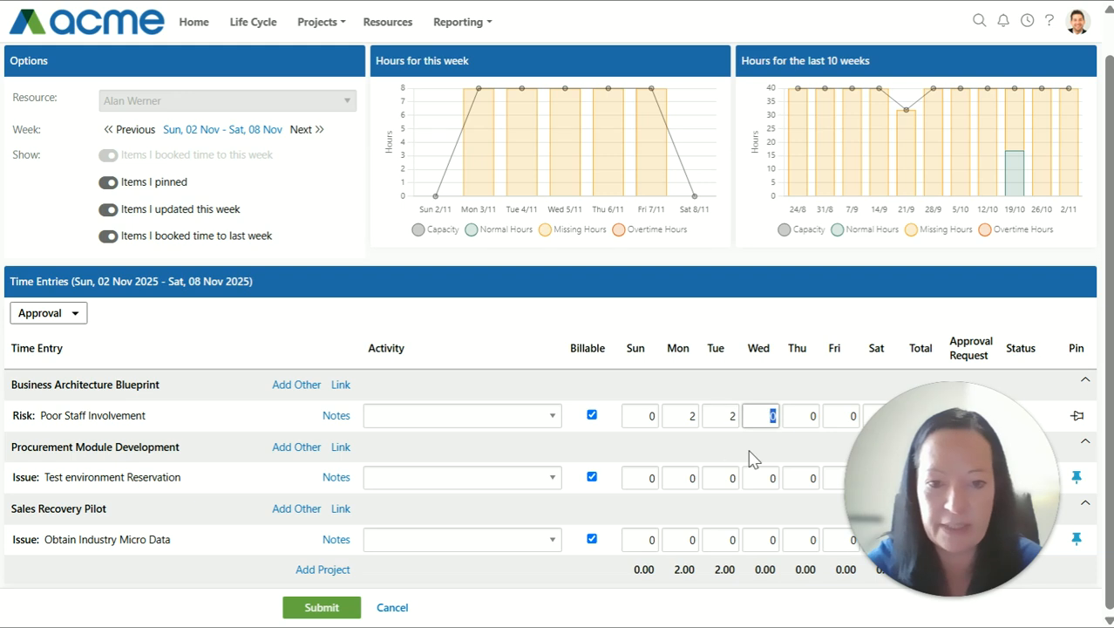
pyautogui.write('2')
# Book 2 hours each on Tuesday and Wednesday to the Test environment Reservation issue in Procurement Module Development
pyautogui.click(731, 478)
pyautogui.write('2')
pyautogui.press('Tab')
pyautogui.write('2')
# Book 2 hours each on Monday, Wednesday and Thursday to the Obtain Industry Micro Data issue in Sales Recovery Pilot
pyautogui.click(762, 540)
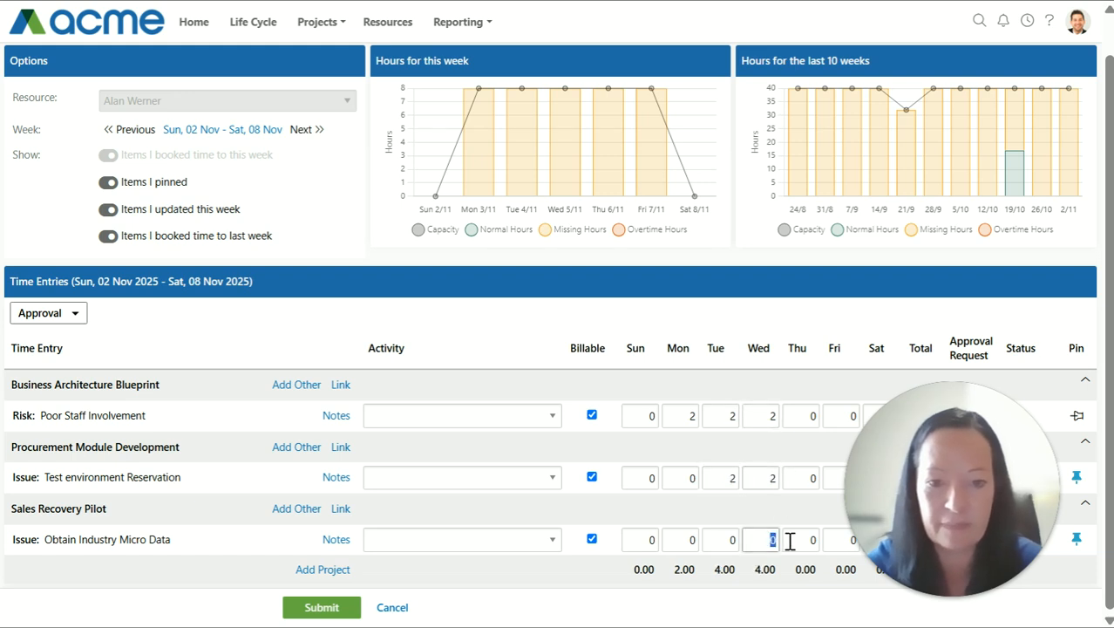
pyautogui.write('2')
pyautogui.press('Tab')
pyautogui.write('2')
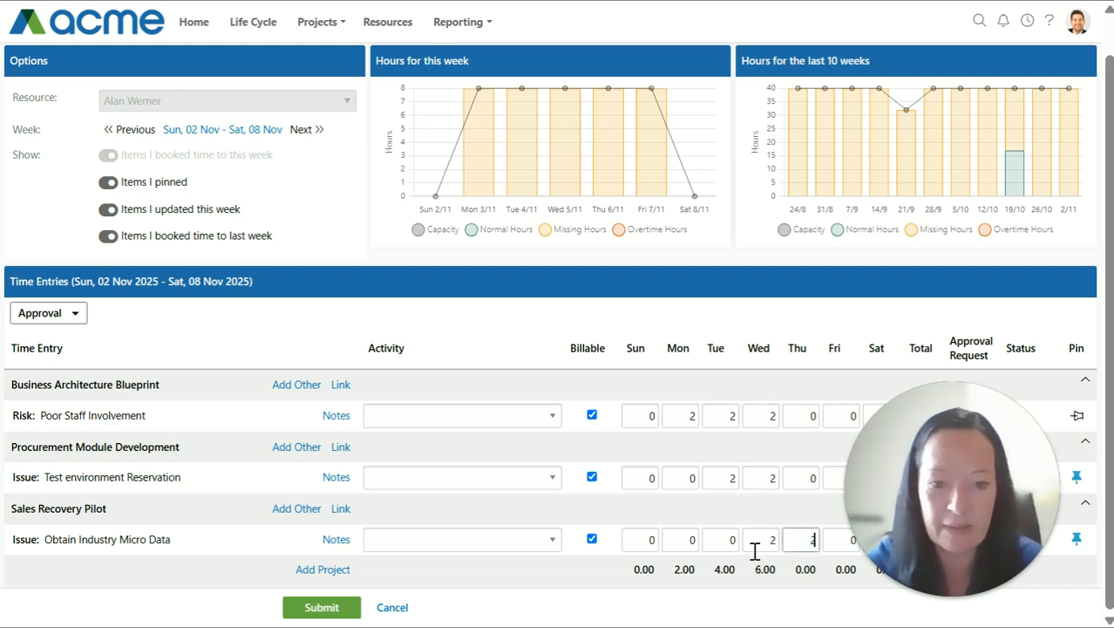
pyautogui.click(688, 540)
pyautogui.write('2')
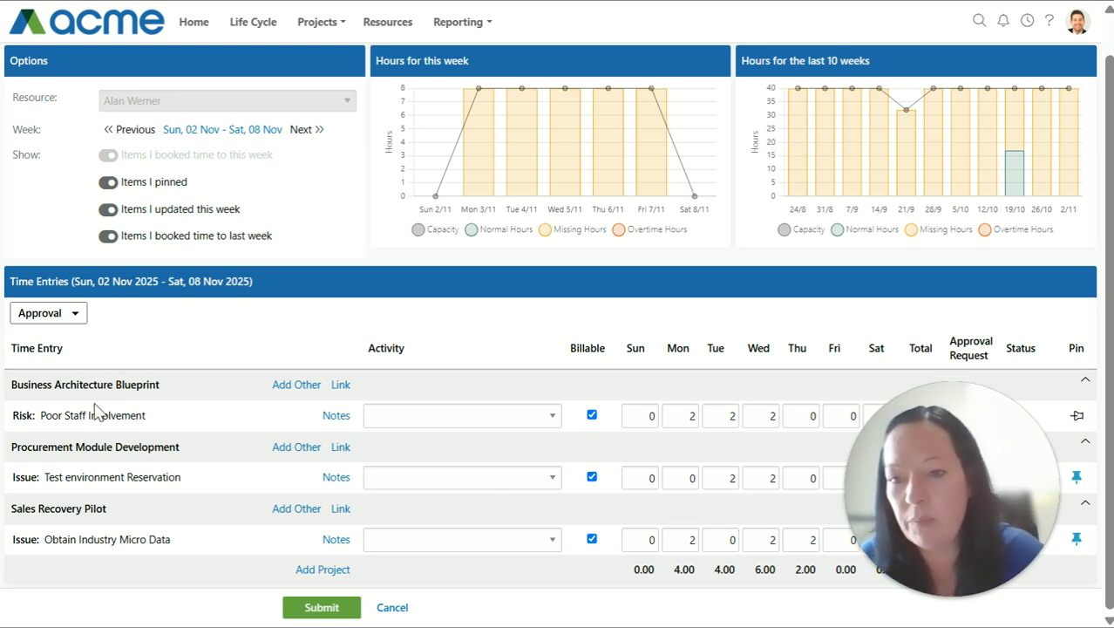
# Add the Cashflow Boost Project to the time sheet with an unlinked Other time entry
pyautogui.click(321, 570)
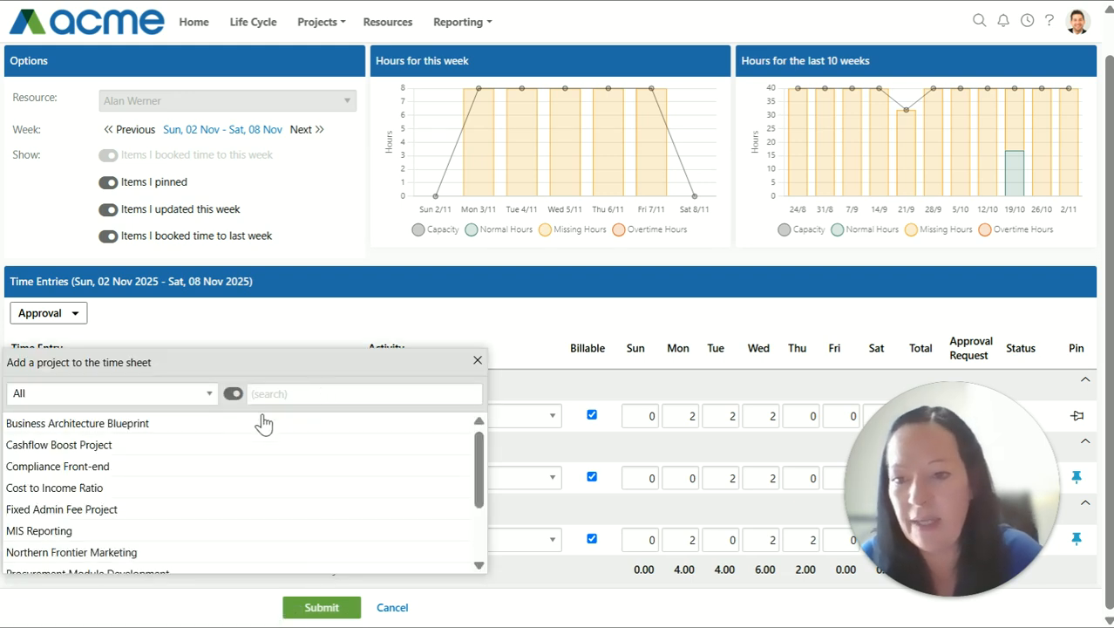
pyautogui.click(266, 449)
pyautogui.scroll(-1, 321, 410)
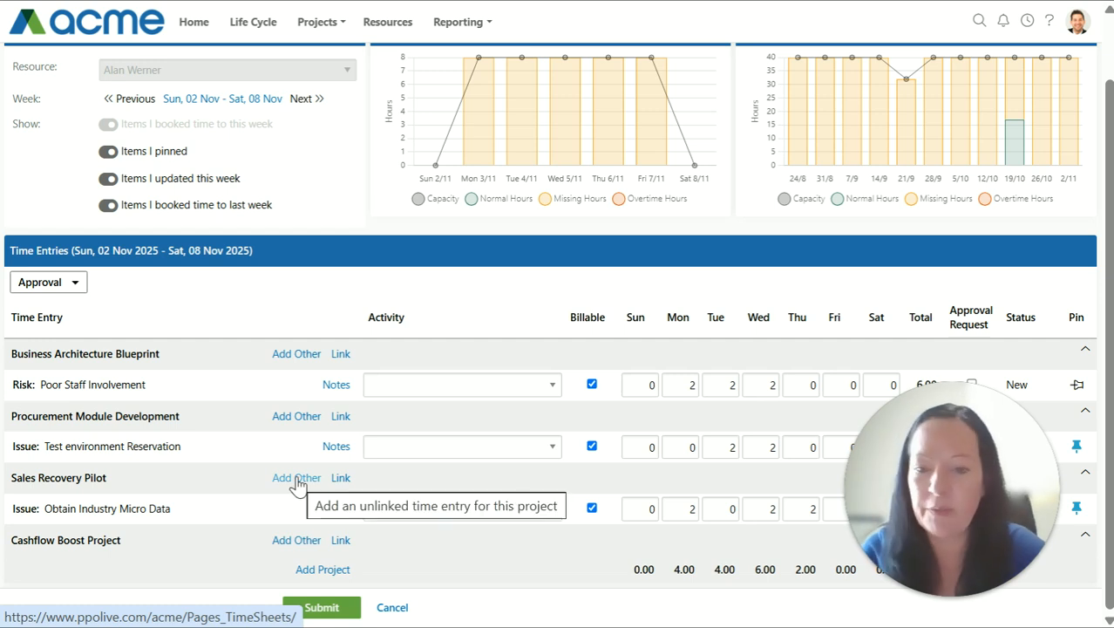
pyautogui.click(294, 540)
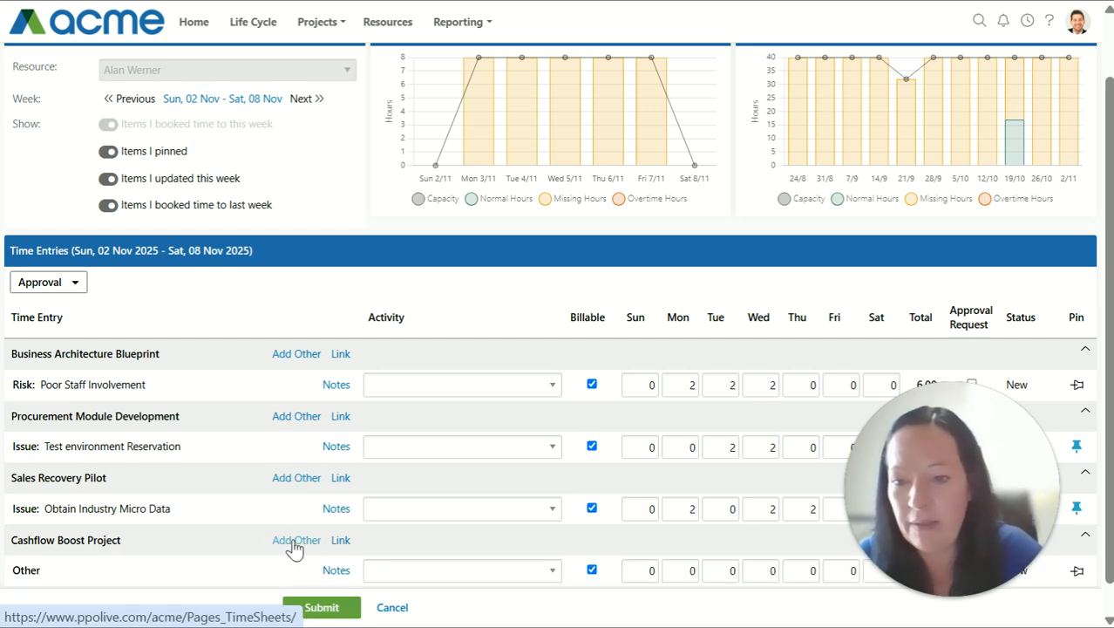
pyautogui.scroll(-1, 291, 544)
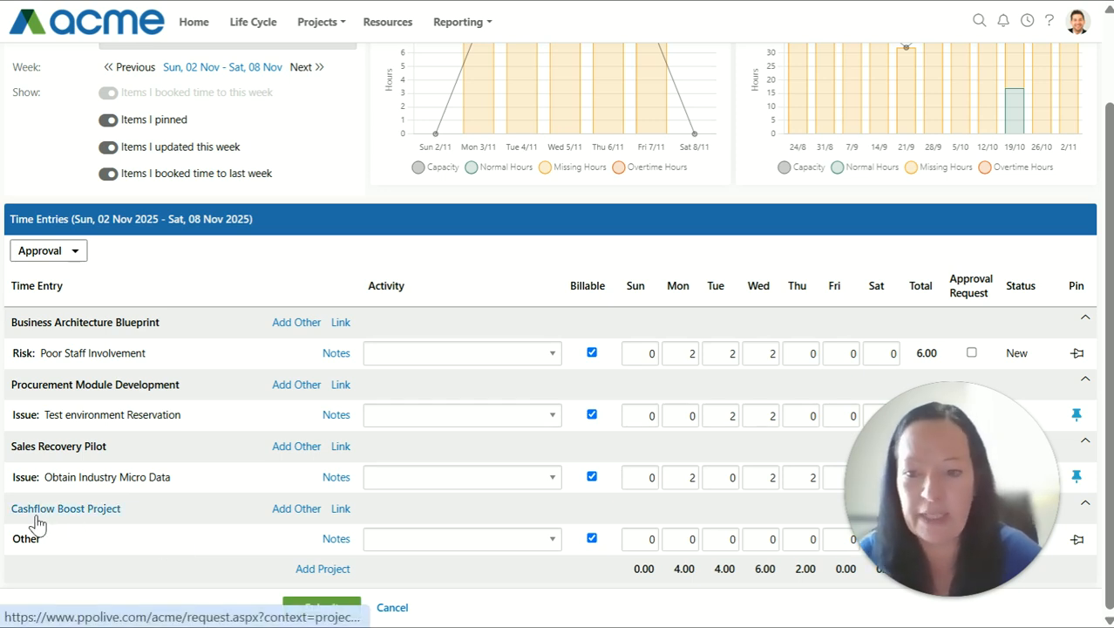
# Set the activity of the Cashflow Boost Project's Other entry to Projects
pyautogui.click(336, 540)
pyautogui.click(477, 338)
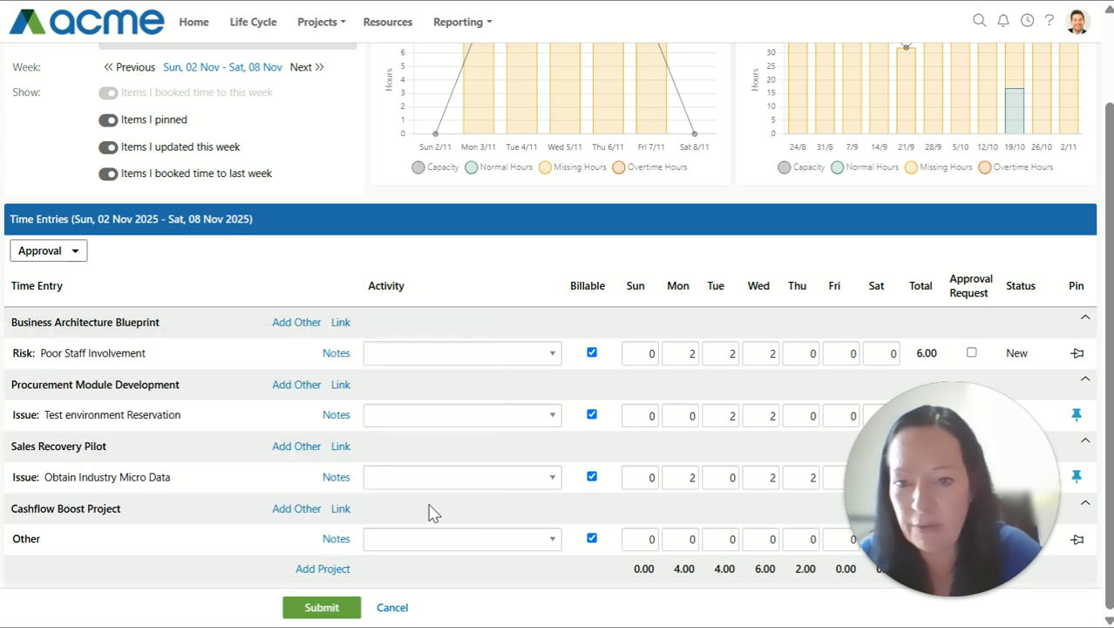
pyautogui.click(422, 539)
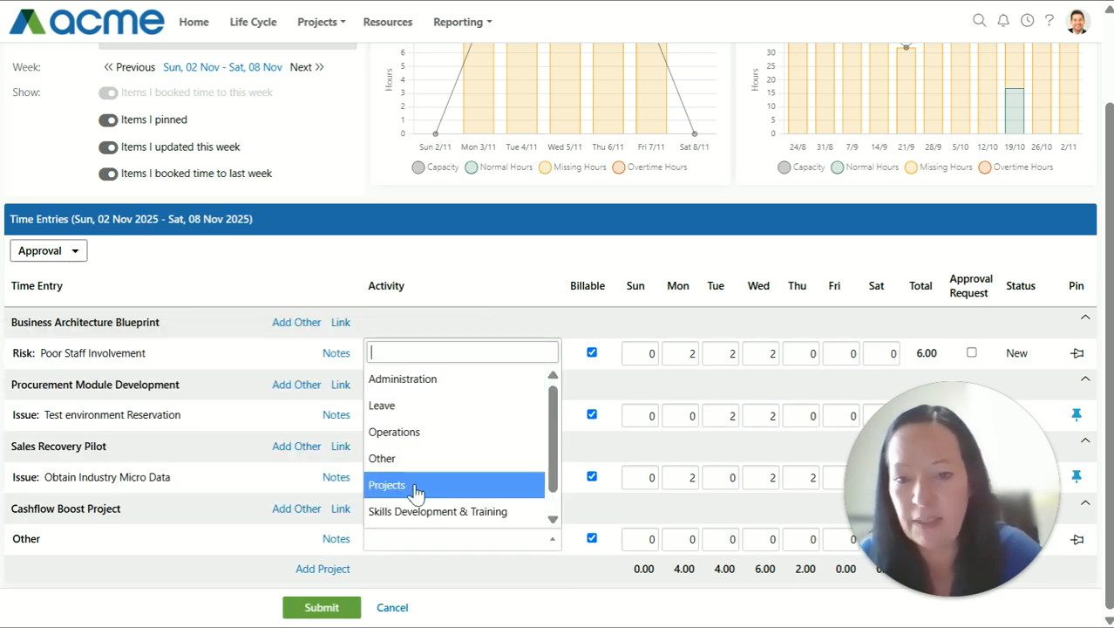
pyautogui.click(415, 486)
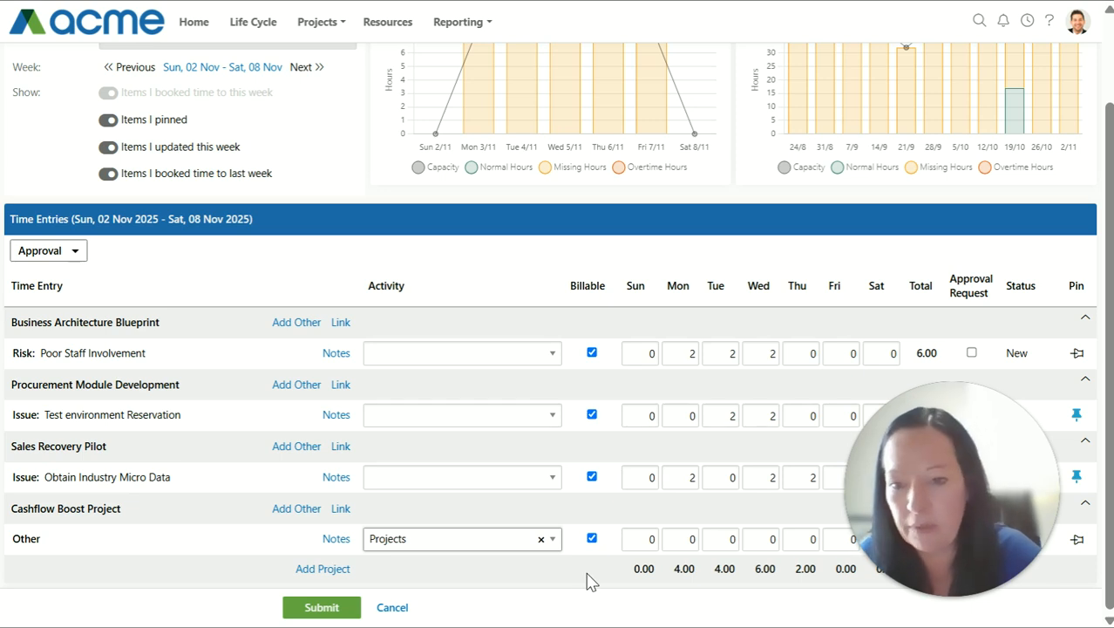
# Link the issue Financial departments re-structure to the Cashflow Boost Project on the time sheet
pyautogui.click(340, 511)
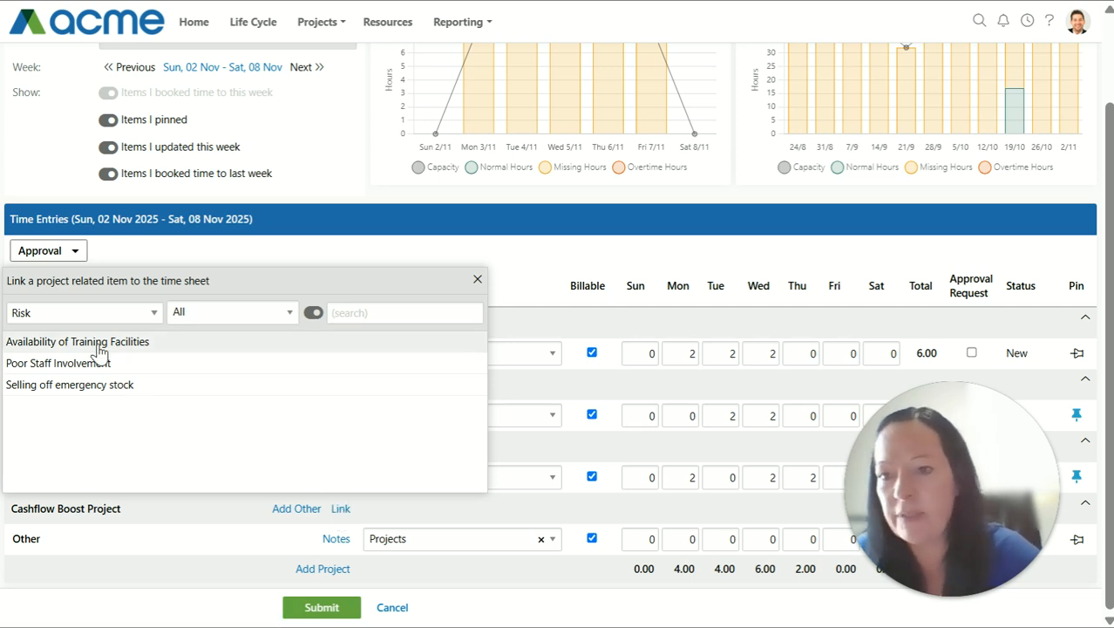
pyautogui.click(119, 315)
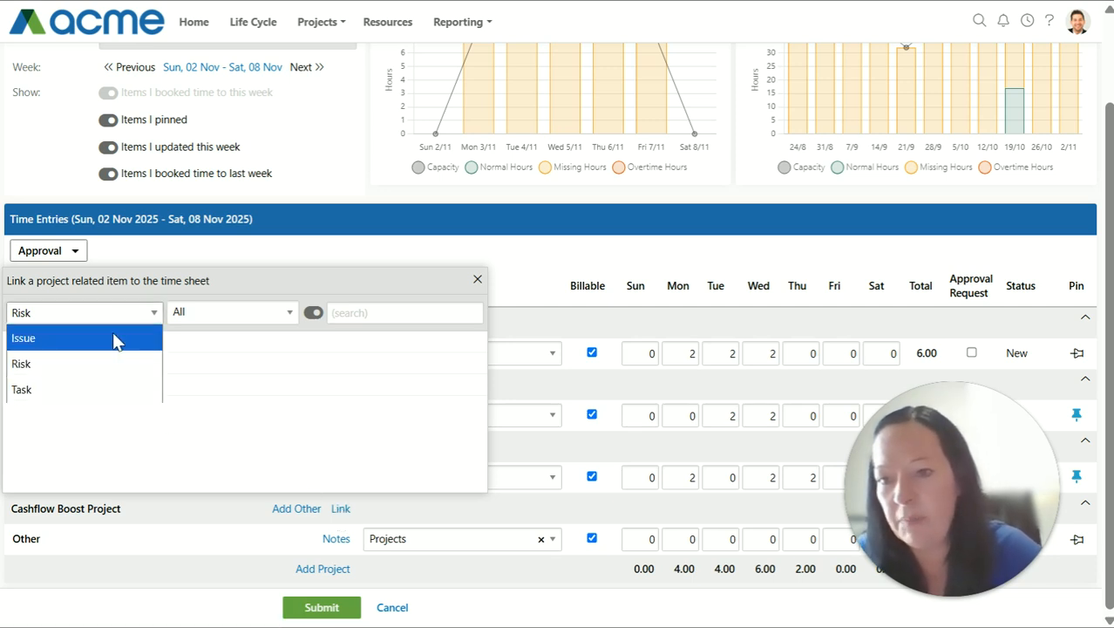
pyautogui.click(66, 346)
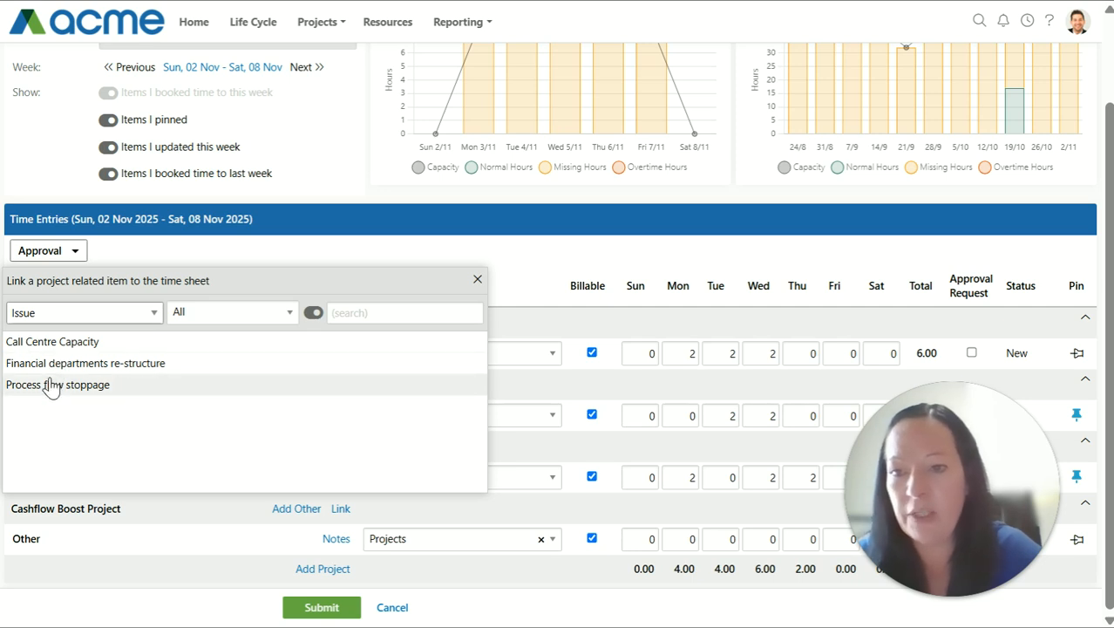
pyautogui.click(54, 363)
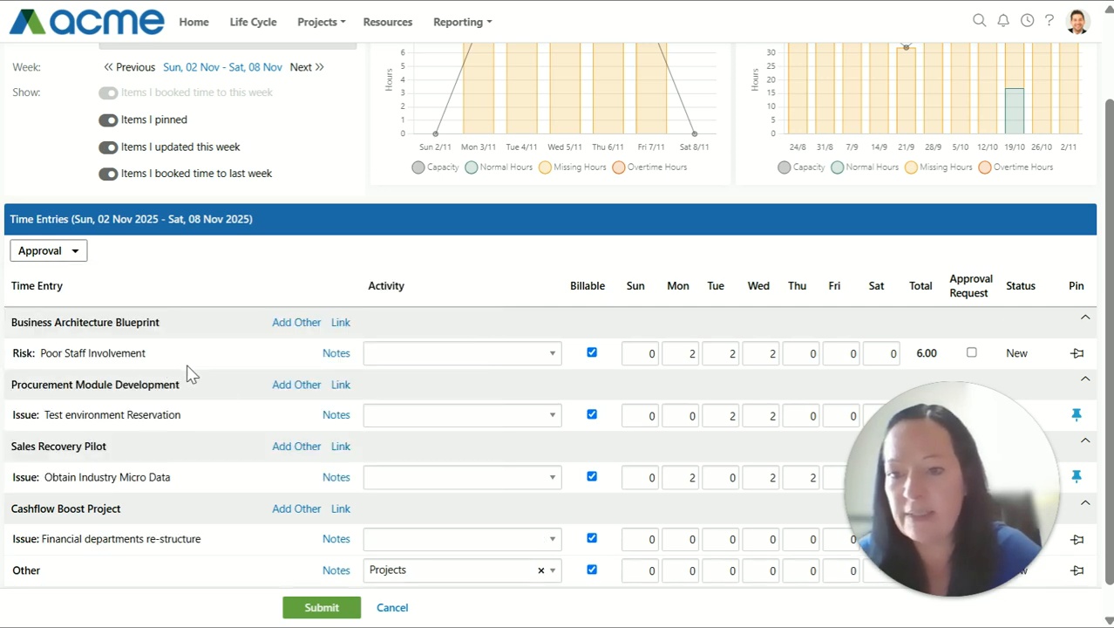
# Set the activity of the Financial departments re-structure entry to Operations
pyautogui.scroll(-1, 296, 421)
pyautogui.click(335, 507)
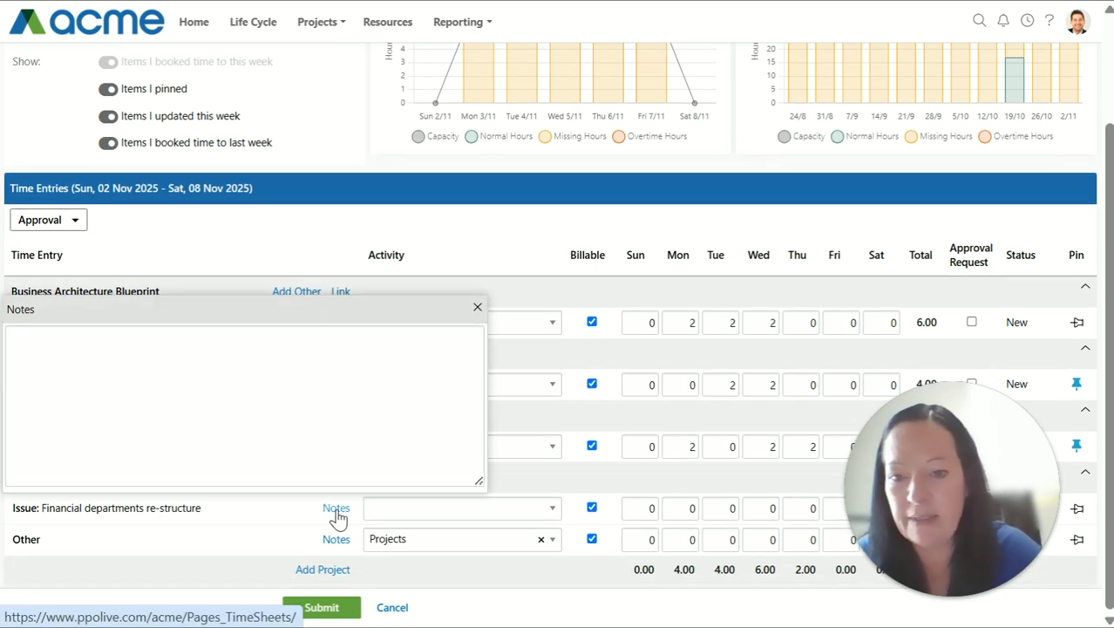
pyautogui.click(477, 307)
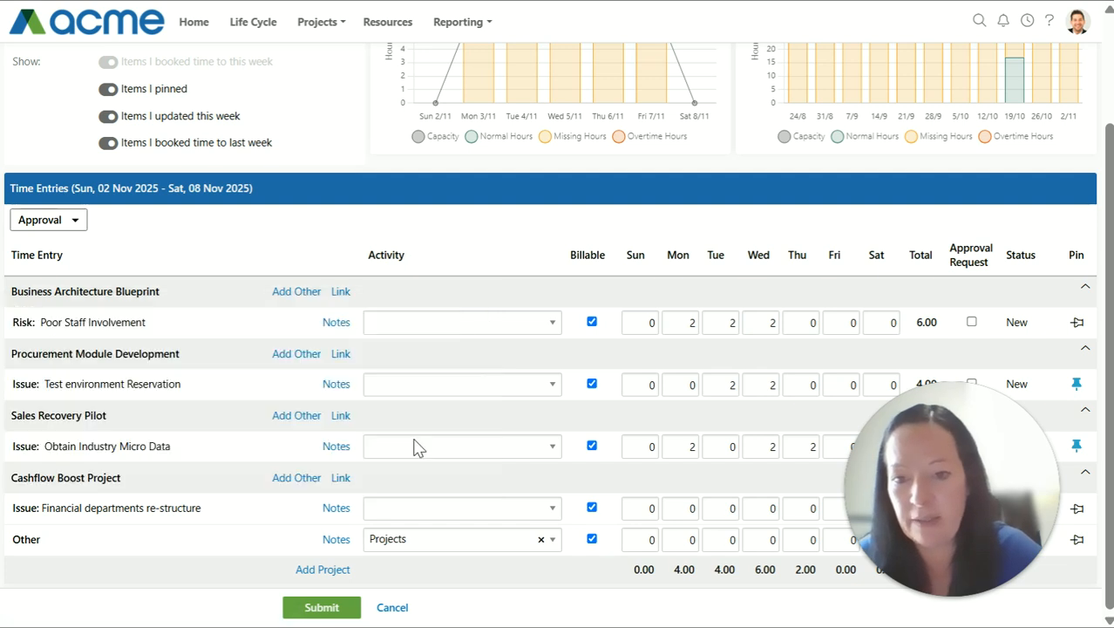
pyautogui.click(410, 513)
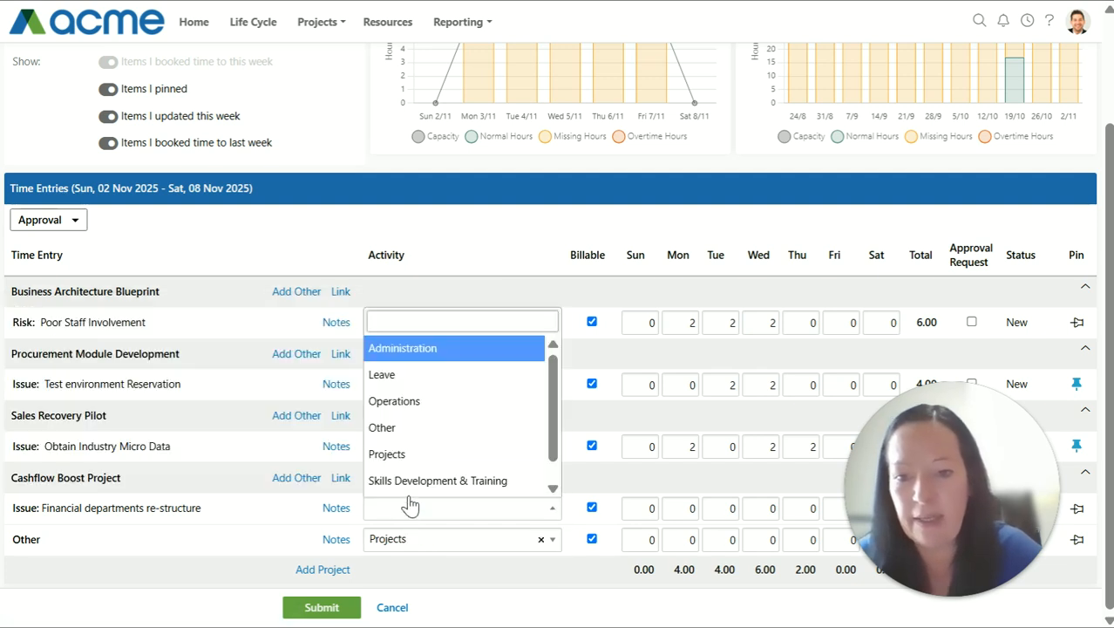
pyautogui.click(411, 402)
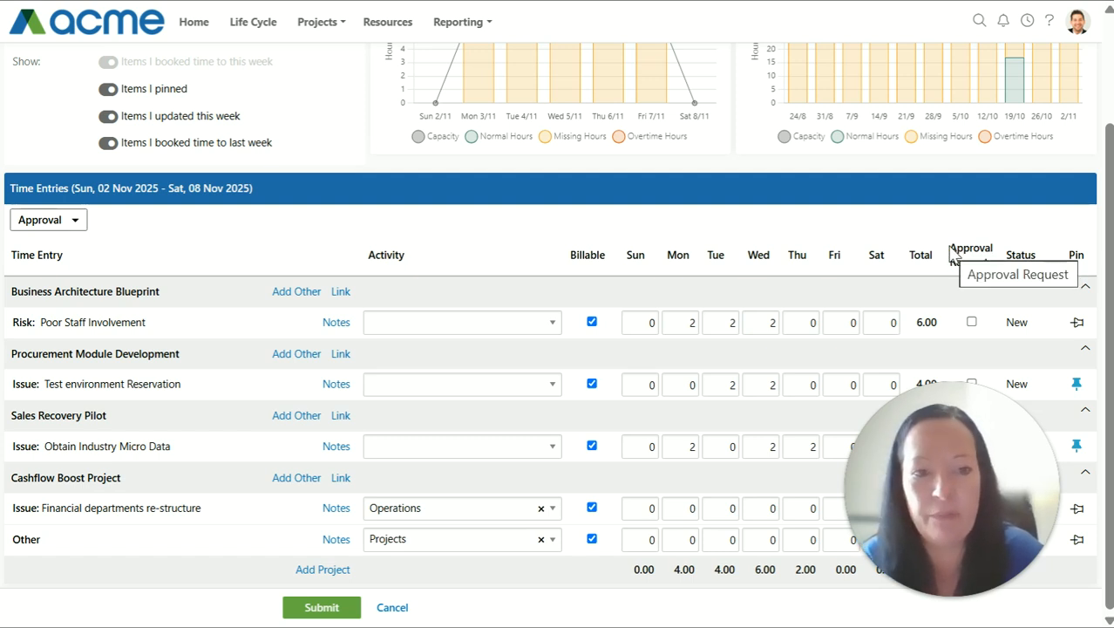
pyautogui.moveTo(952, 249); pyautogui.dragTo(994, 268)
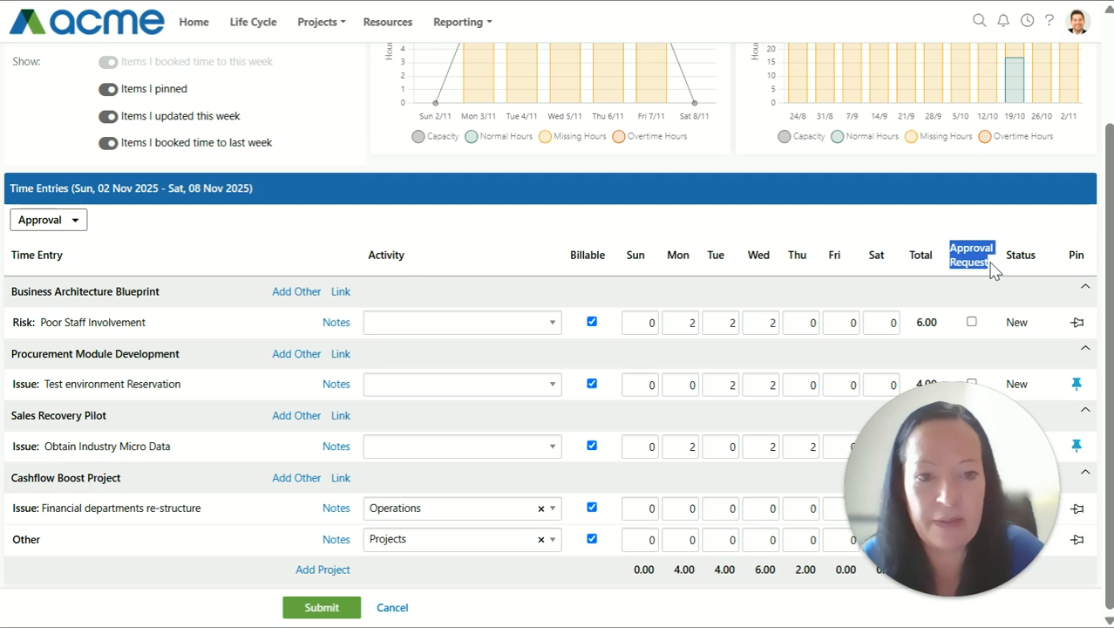
pyautogui.click(972, 323)
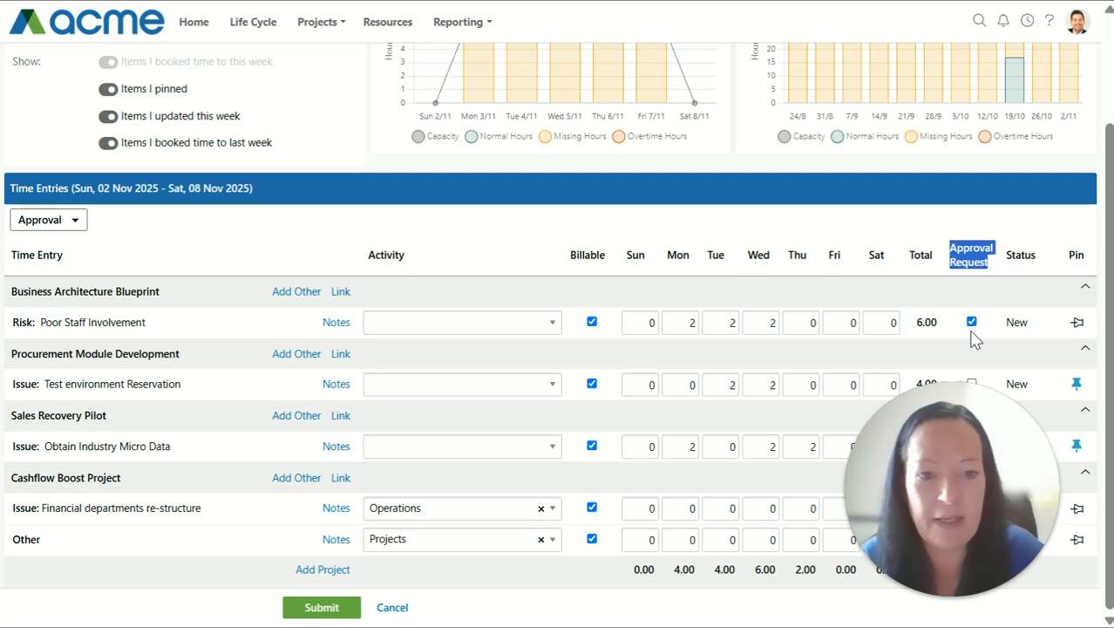
pyautogui.click(972, 323)
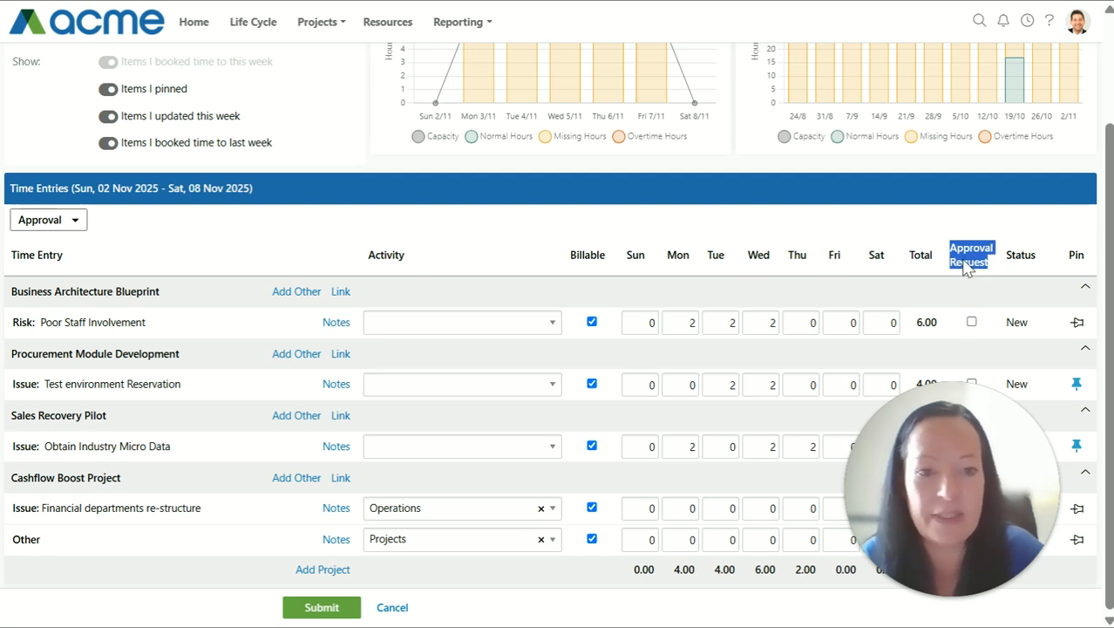
pyautogui.click(65, 227)
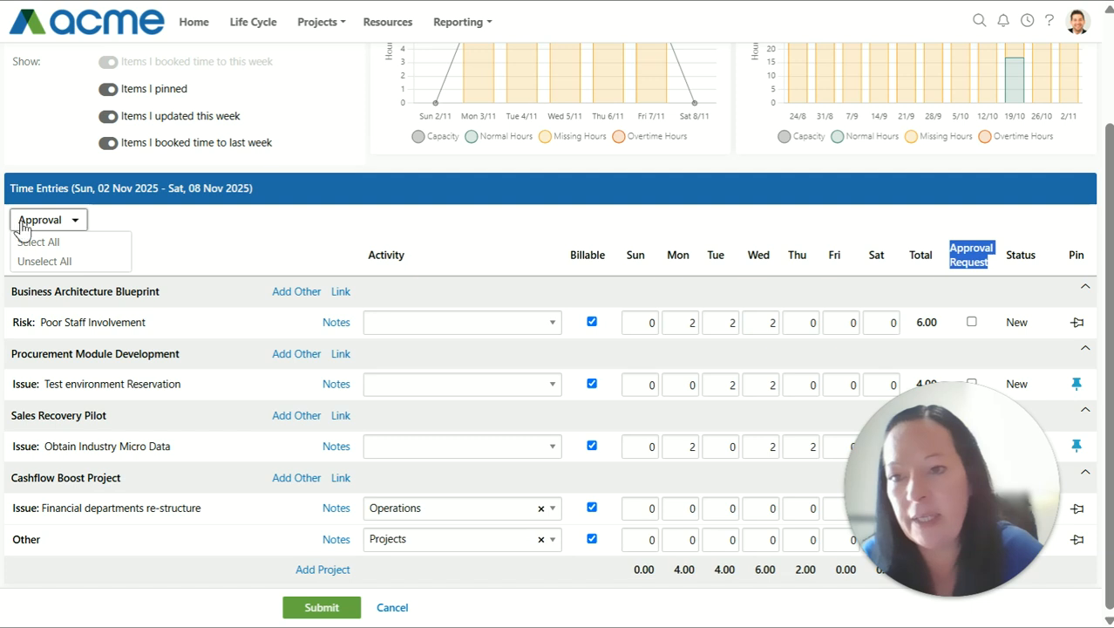
pyautogui.click(83, 222)
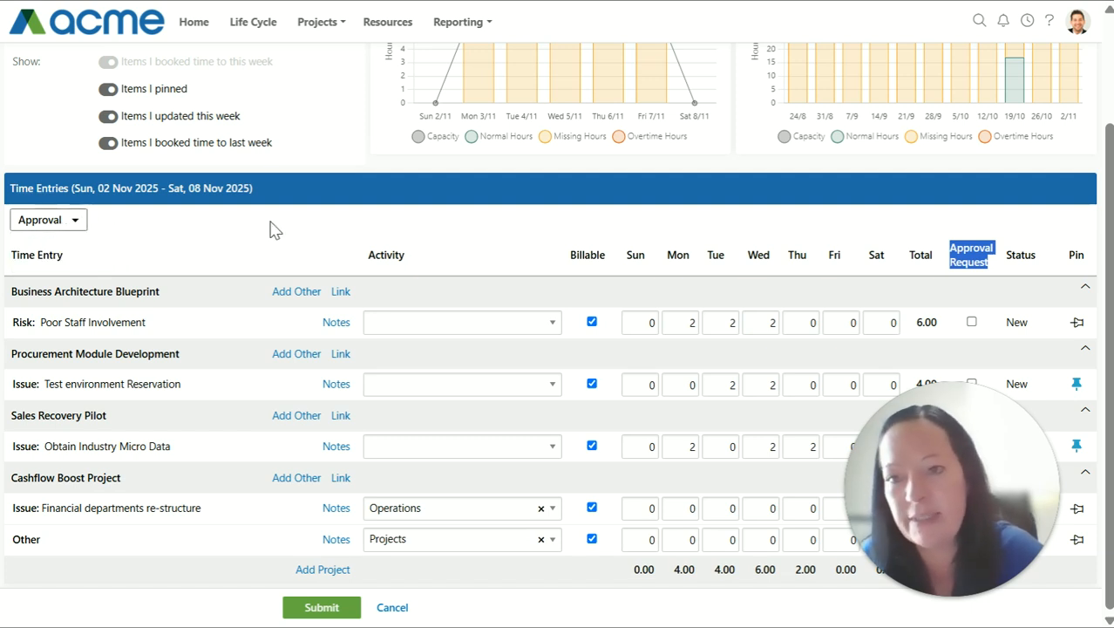
# Submit the week's time entries and check the booked hours in the chart for this week
pyautogui.scroll(3, 558, 314)
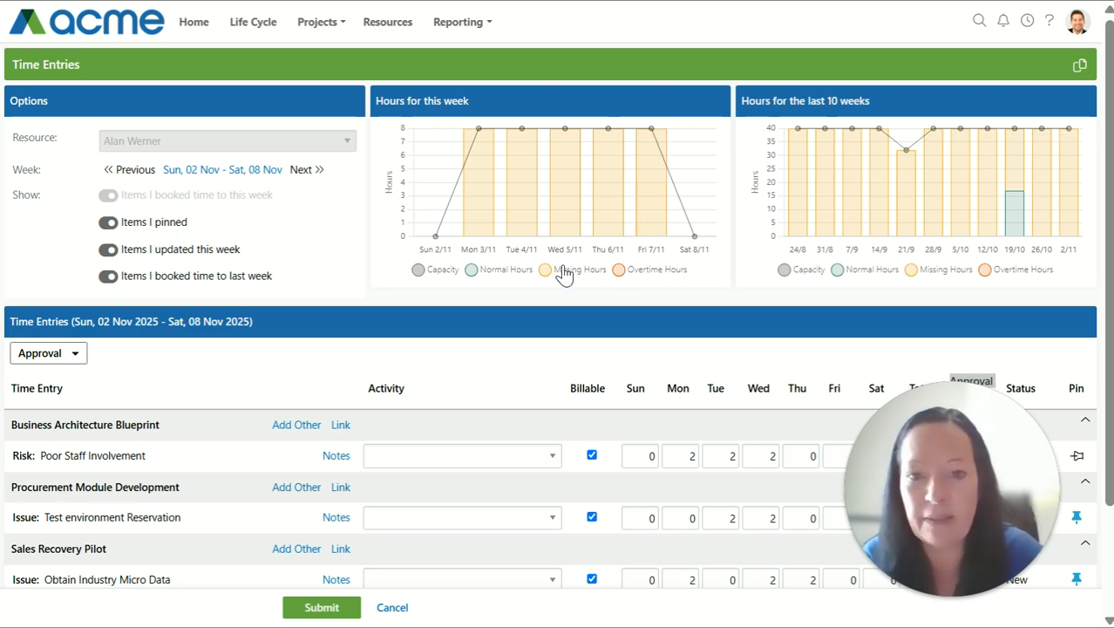
pyautogui.click(324, 609)
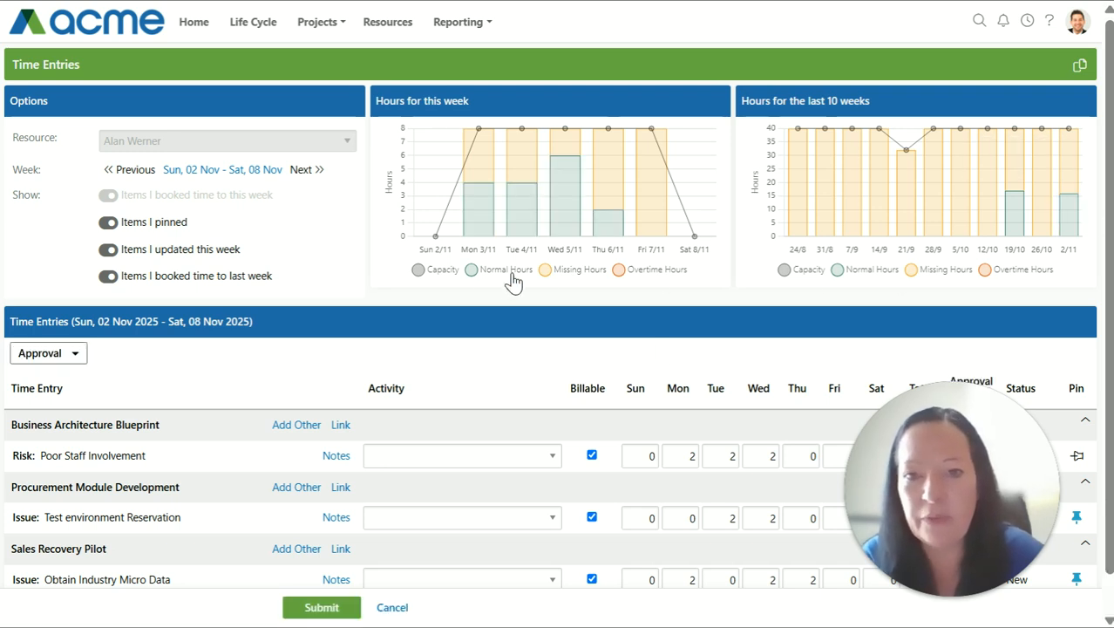
pyautogui.moveTo(610, 231)
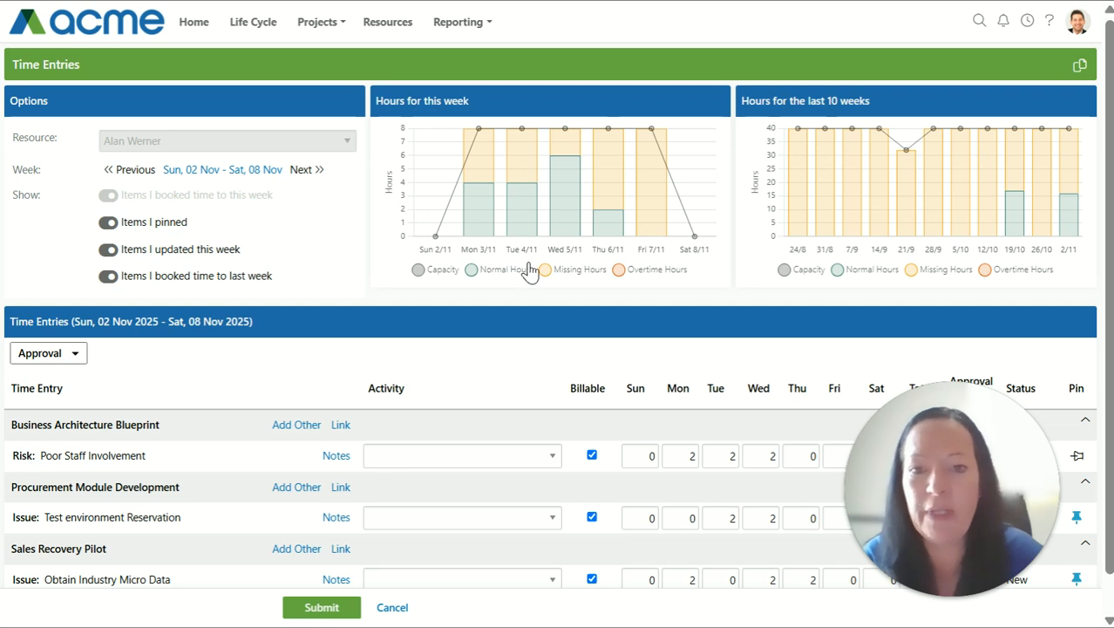
pyautogui.moveTo(527, 165)
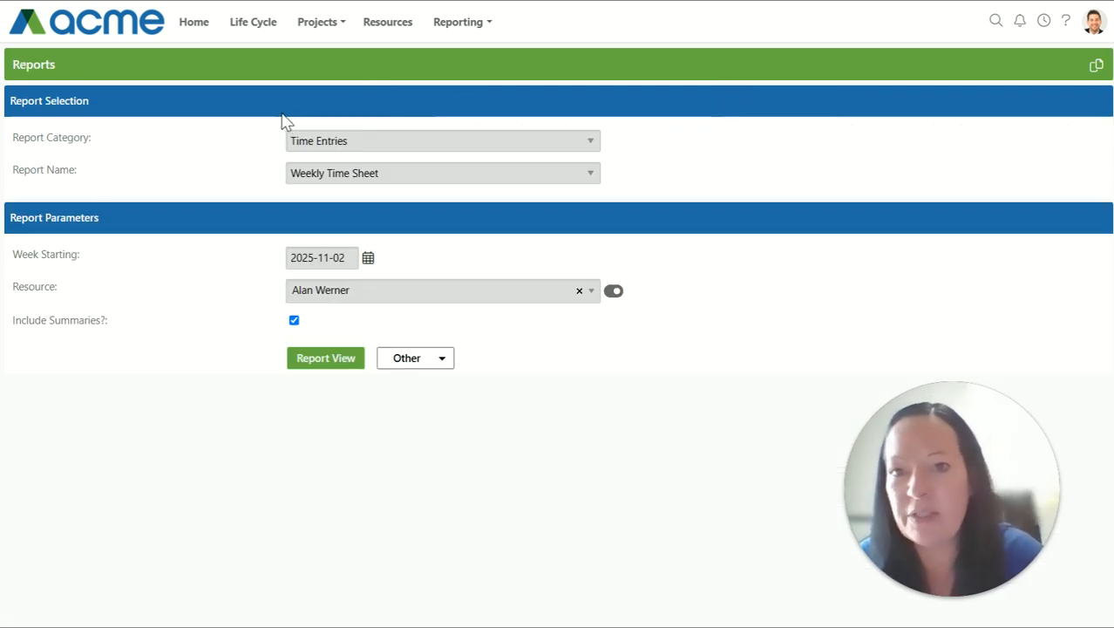
# Generate the Weekly Time Sheet report from the Time Entries category for the week starting 2025-11-02, with summaries included, and review it
pyautogui.click(448, 25)
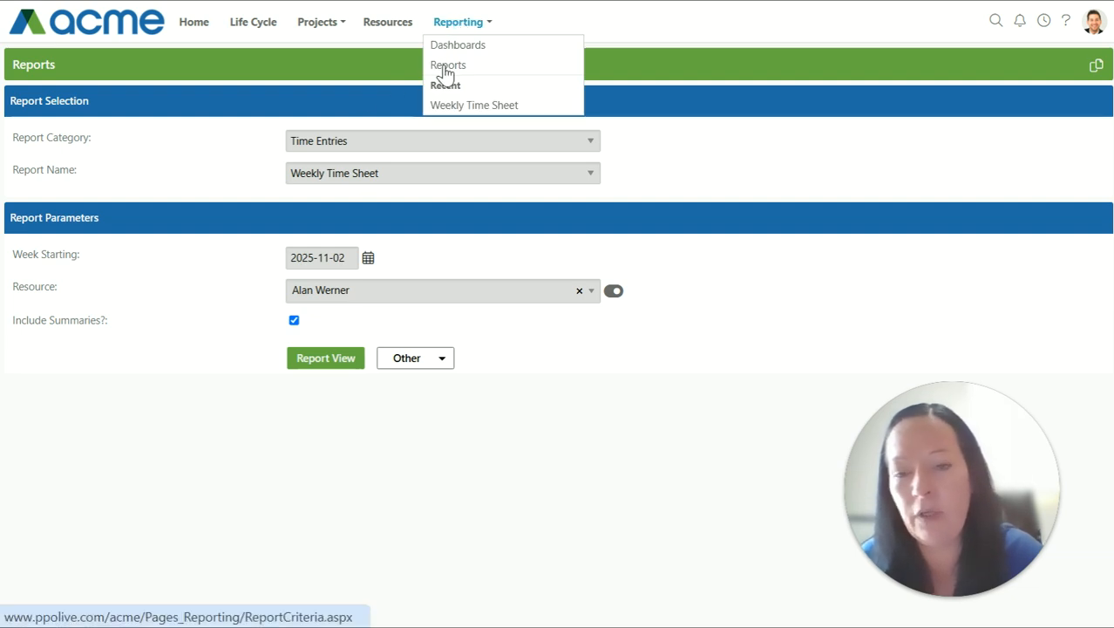
pyautogui.click(446, 68)
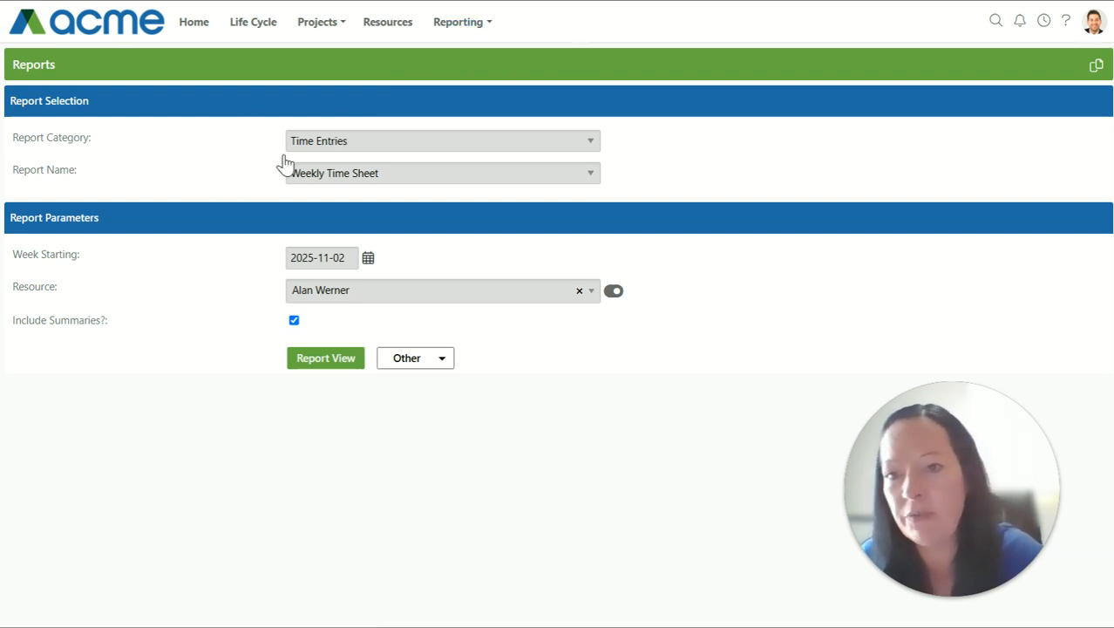
pyautogui.click(348, 173)
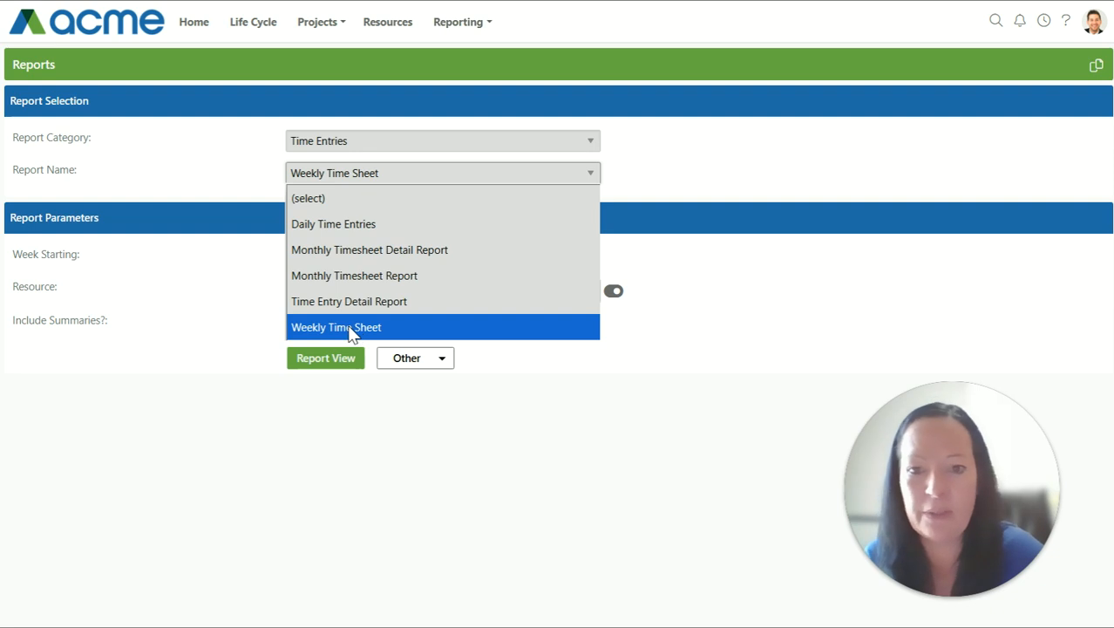
pyautogui.click(176, 167)
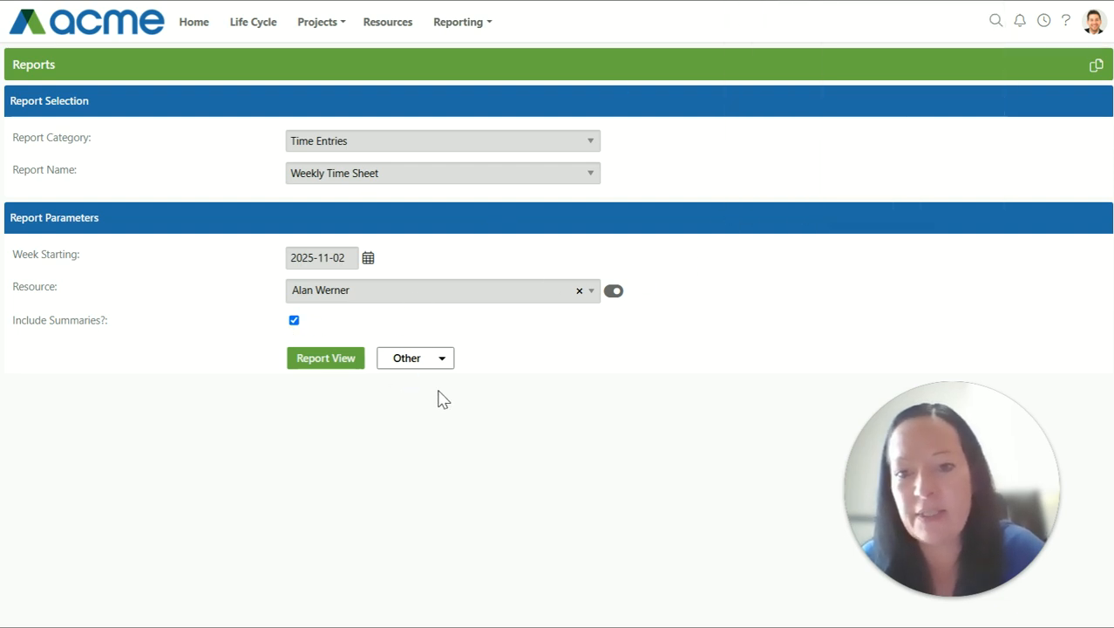
pyautogui.click(446, 359)
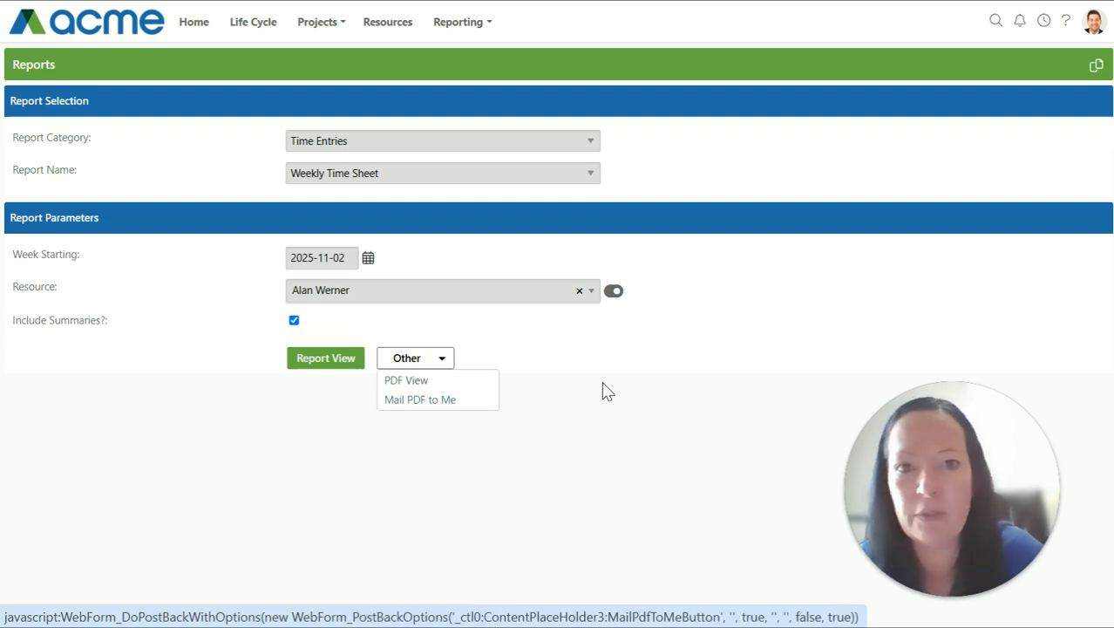
pyautogui.click(443, 360)
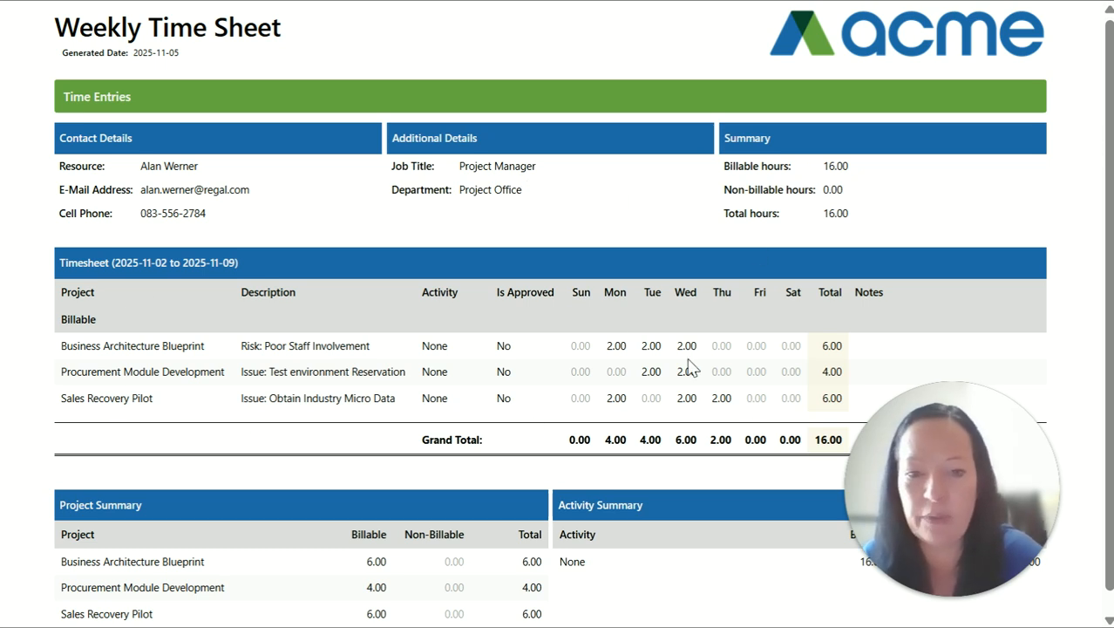
pyautogui.scroll(-1, 721, 341)
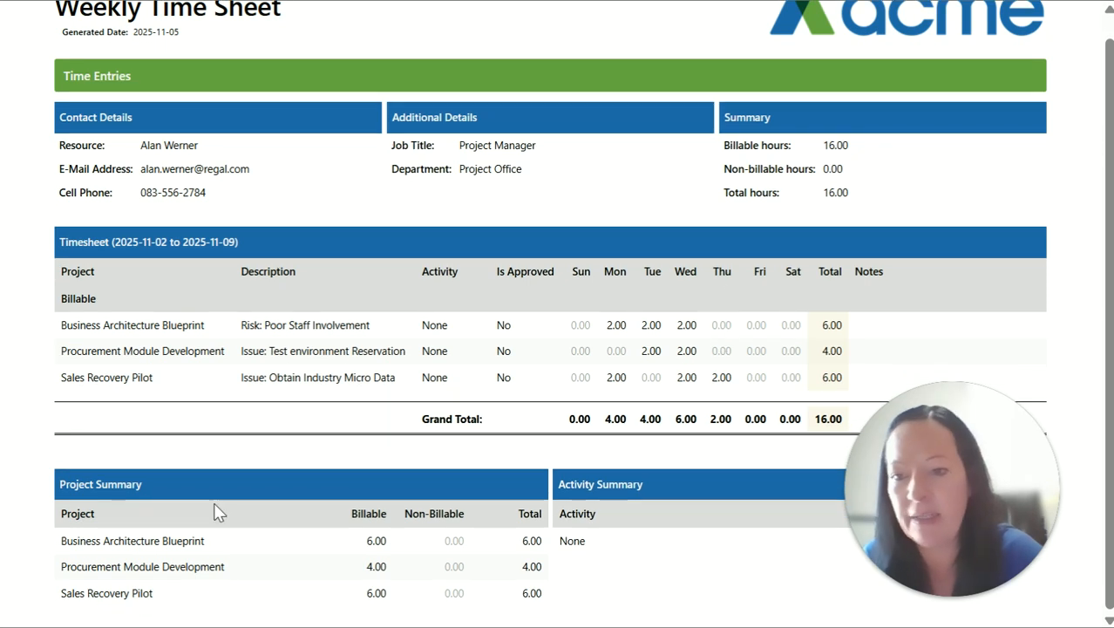